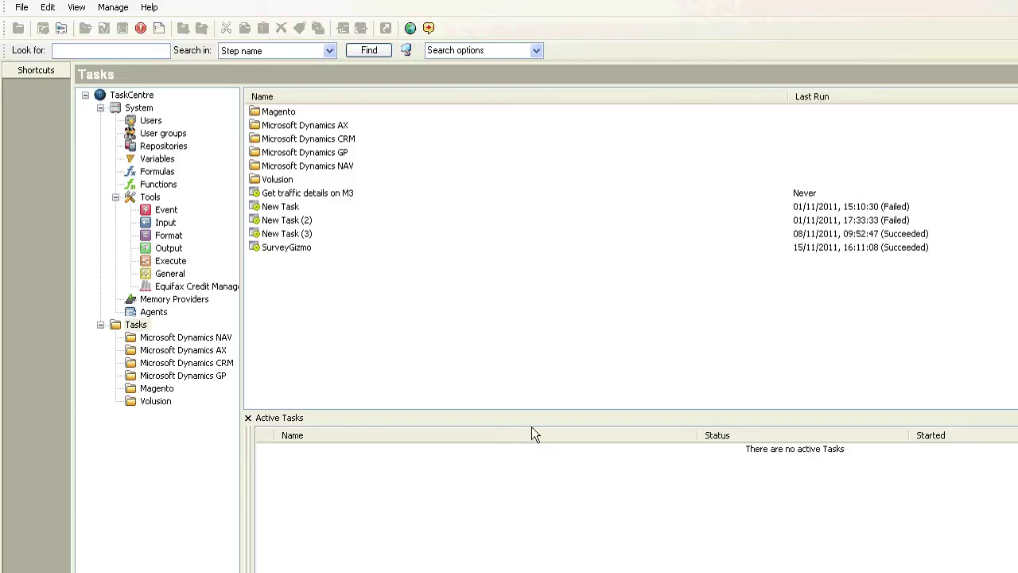
Open the Microsoft Dynamics NAV folder in the task list.
left_click(297, 169)
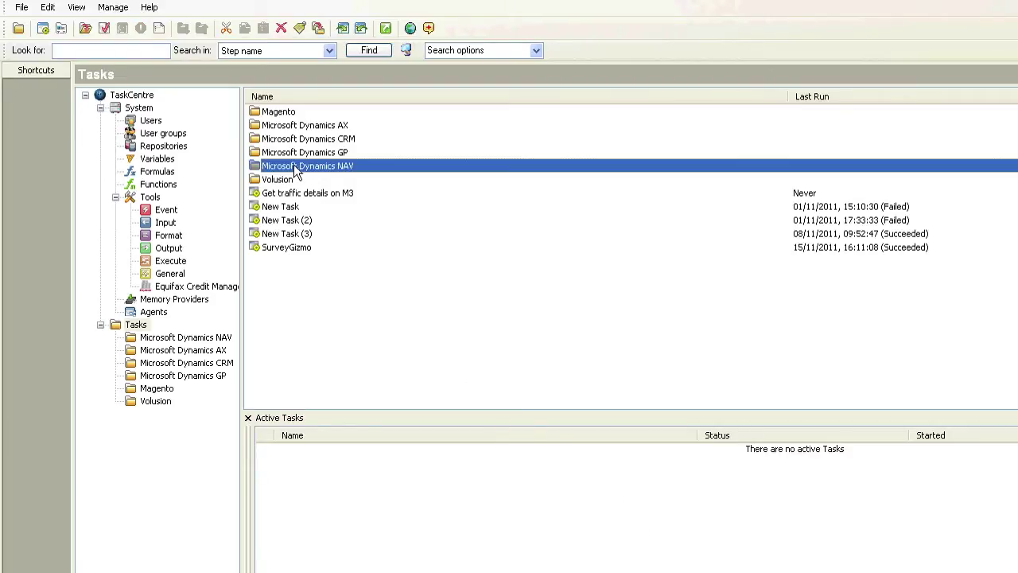
double_click(295, 168)
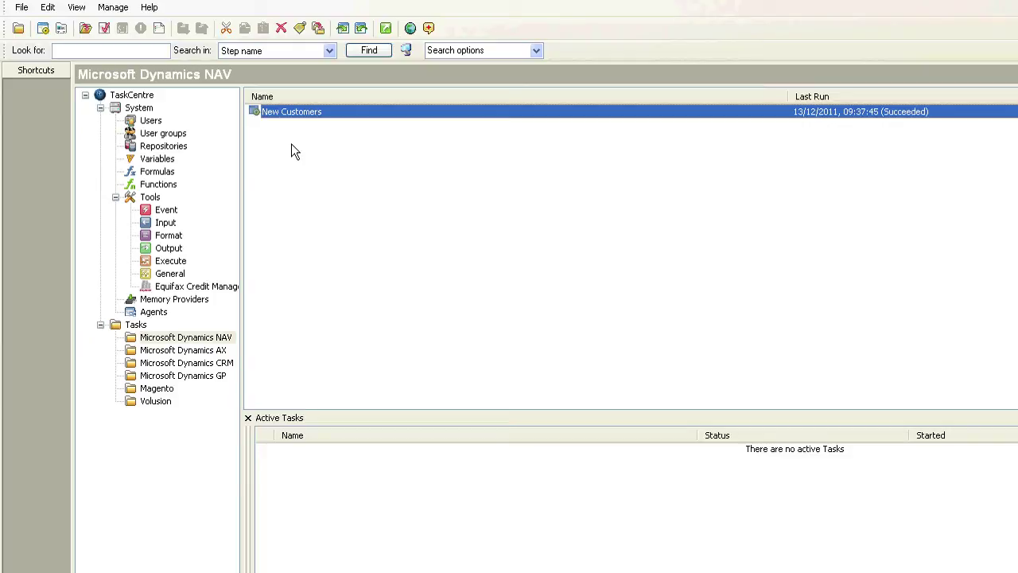
Switch to the NAV folder in Windows Explorer, review the customer records in NewCustomers.xml, and return to TaskCentre.
key("alt+Tab")
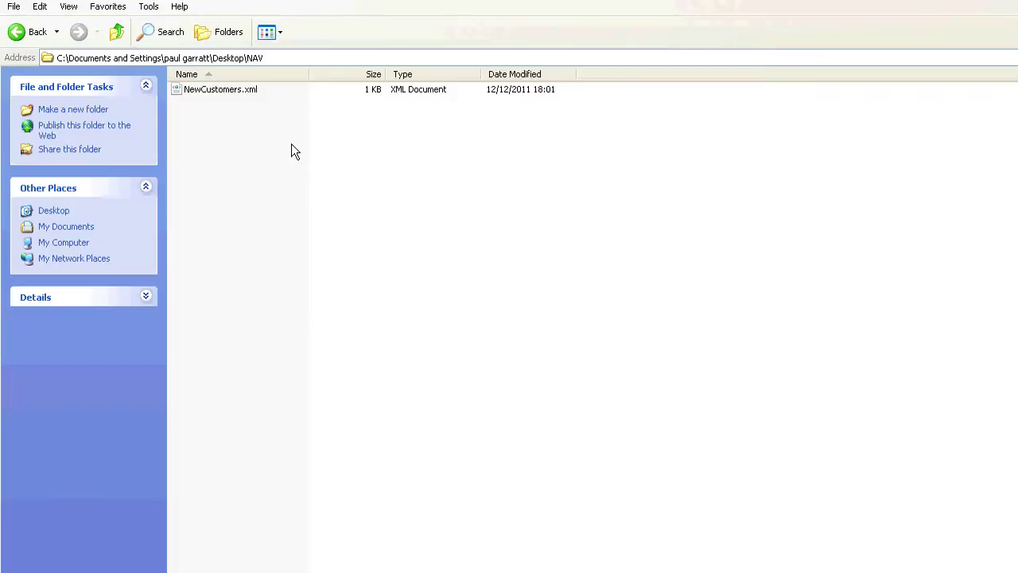
double_click(219, 91)
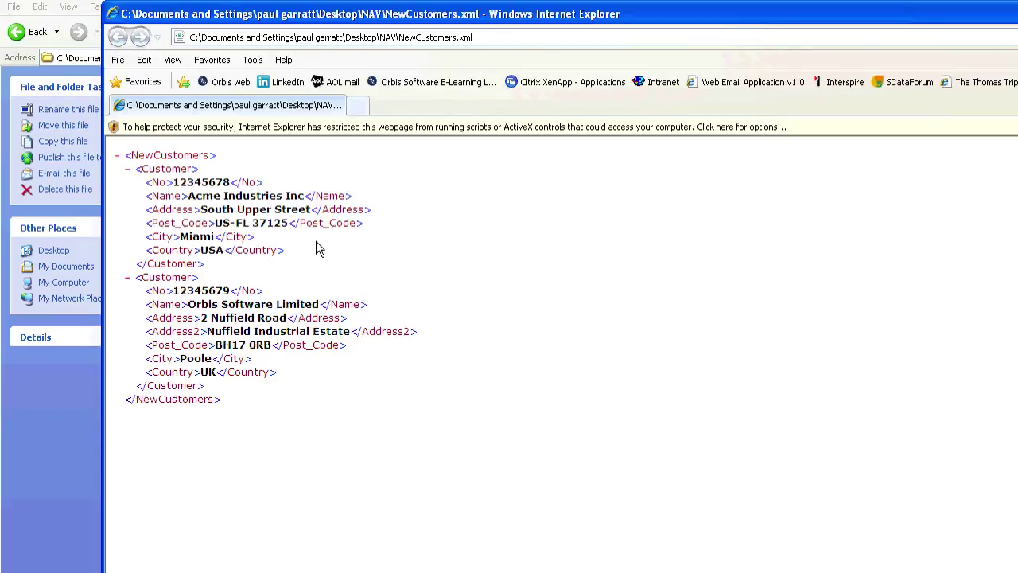
key("alt+F4")
key("alt+Tab")
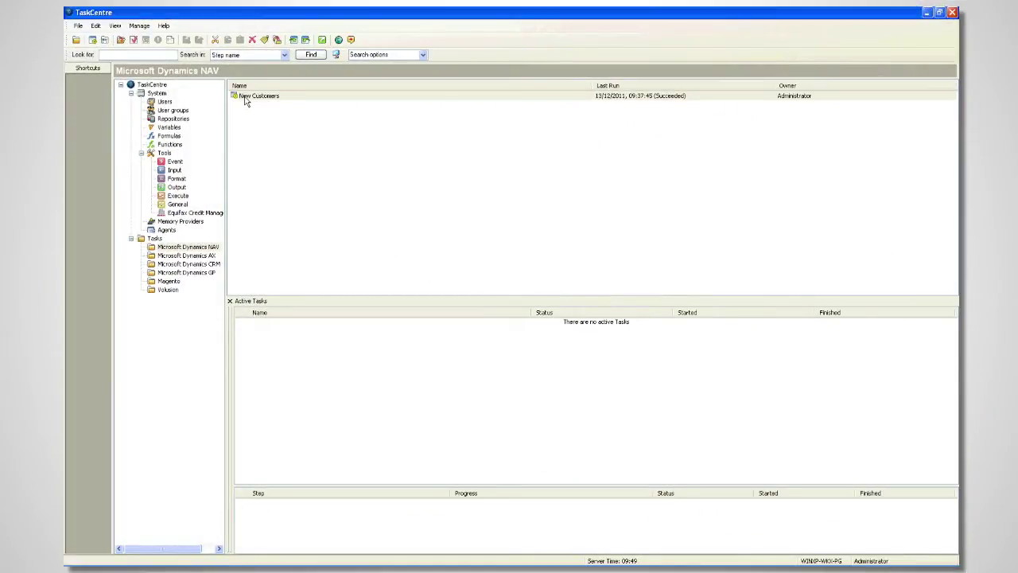
Open the New Customers task and add a Web Service Connector step using OutputXML from Read XML Document from disk as input.
double_click(245, 99)
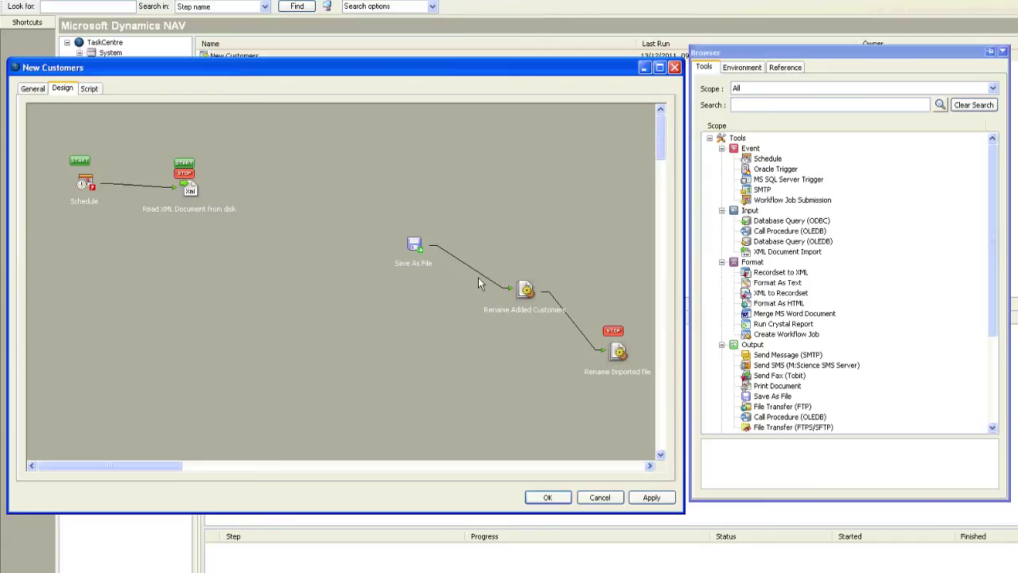
right_click(288, 205)
mouse_move(309, 210)
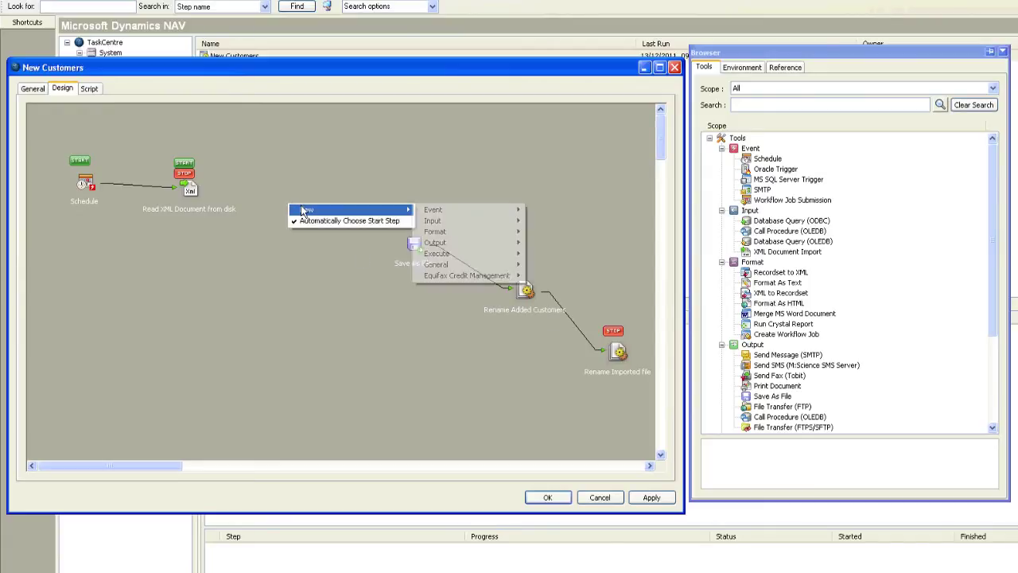
mouse_move(445, 254)
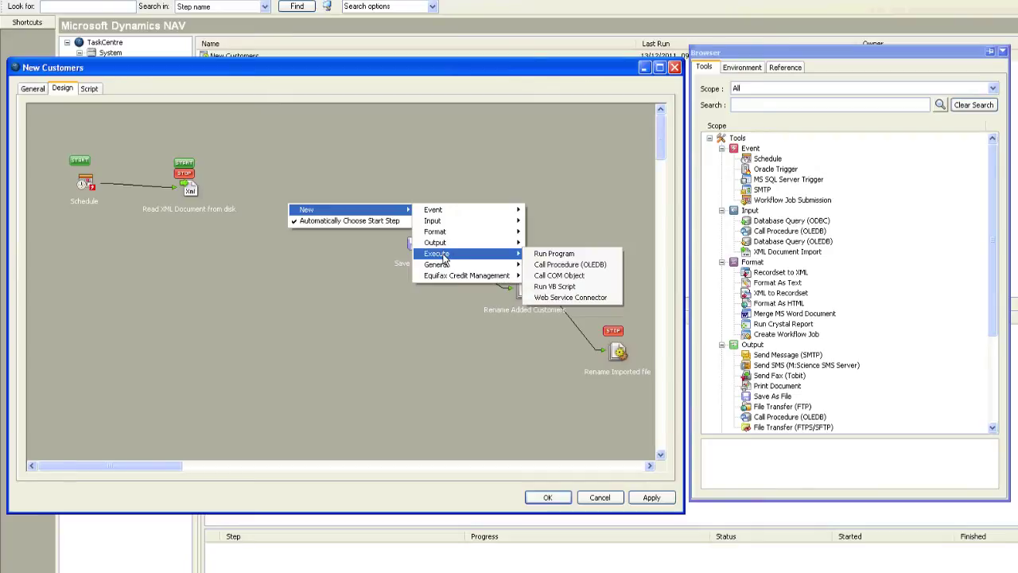
left_click(554, 297)
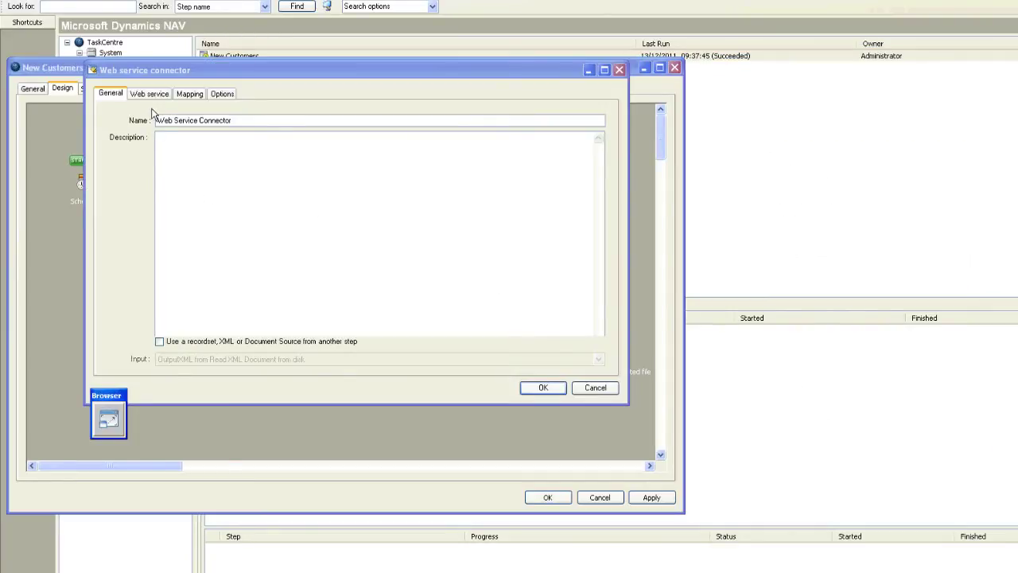
left_click(175, 341)
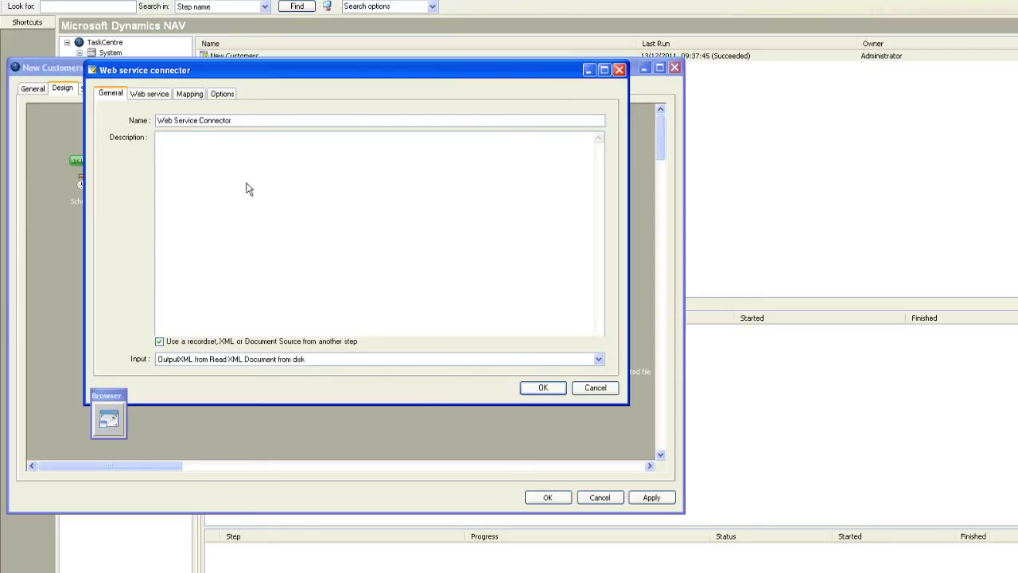
Set the connector's web service to NAV_CustomerCard and its operation to Create.
left_click(151, 97)
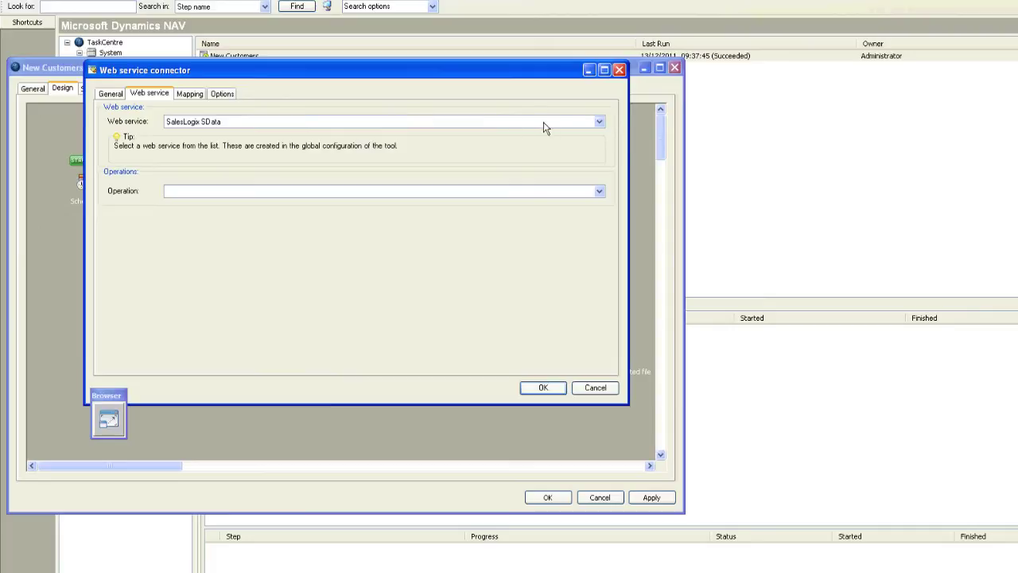
left_click(601, 123)
scroll(602, 150, "down", 3)
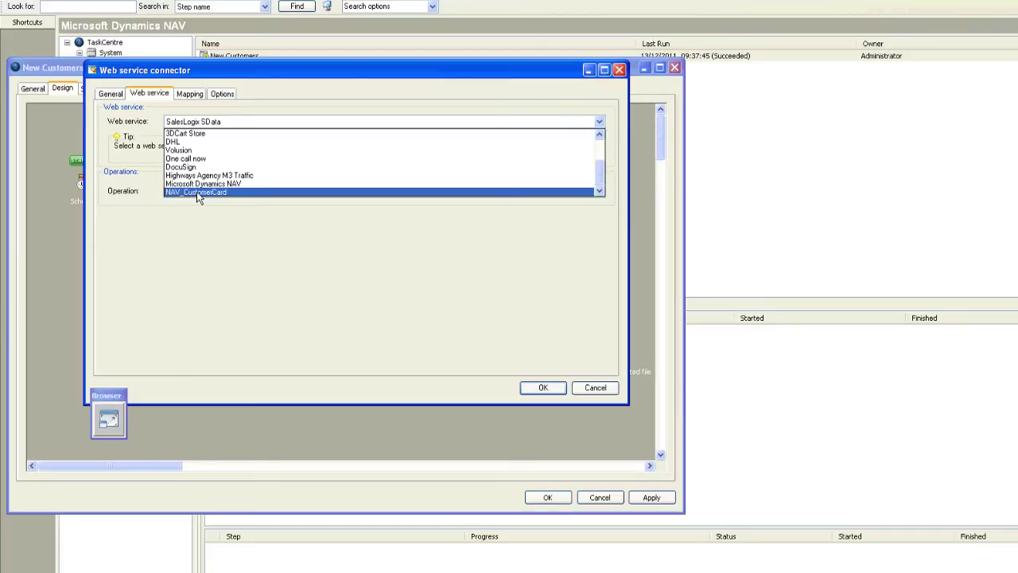
left_click(198, 194)
left_click(600, 192)
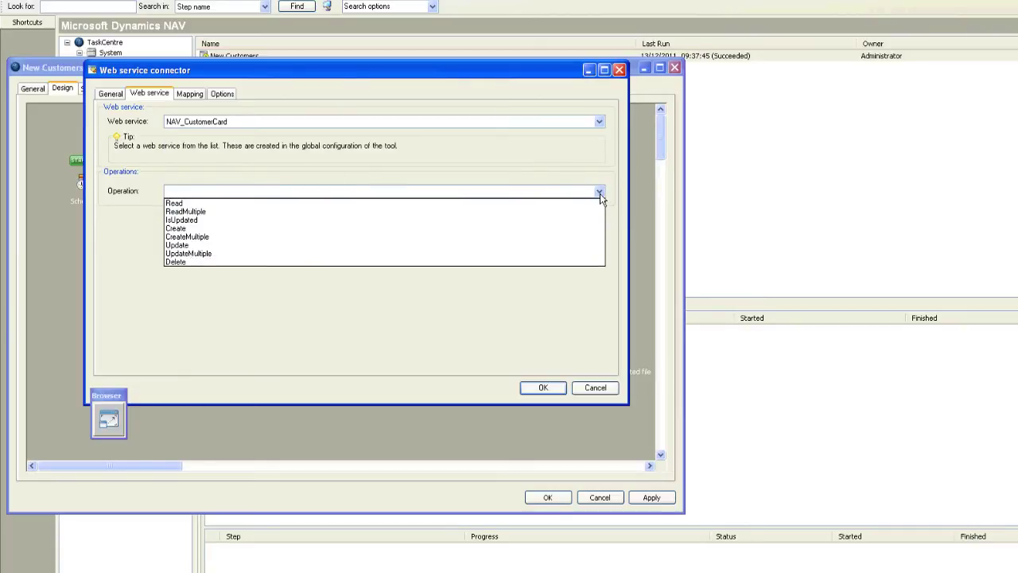
left_click(178, 230)
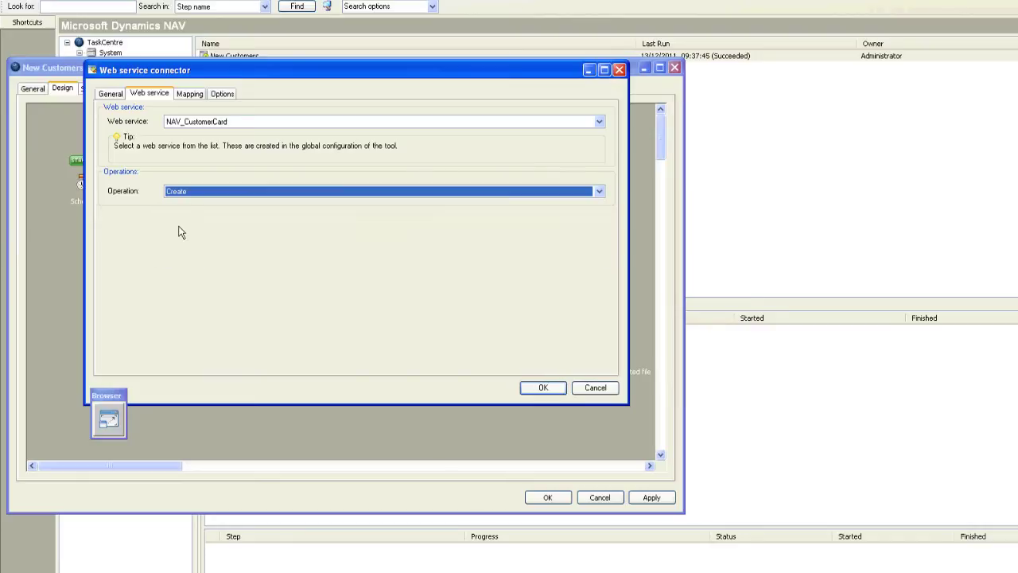
Map Customer to the Create node, and No, Name, Address, Address2, Post_Code and City to the matching CustomerCard fields.
left_click(189, 94)
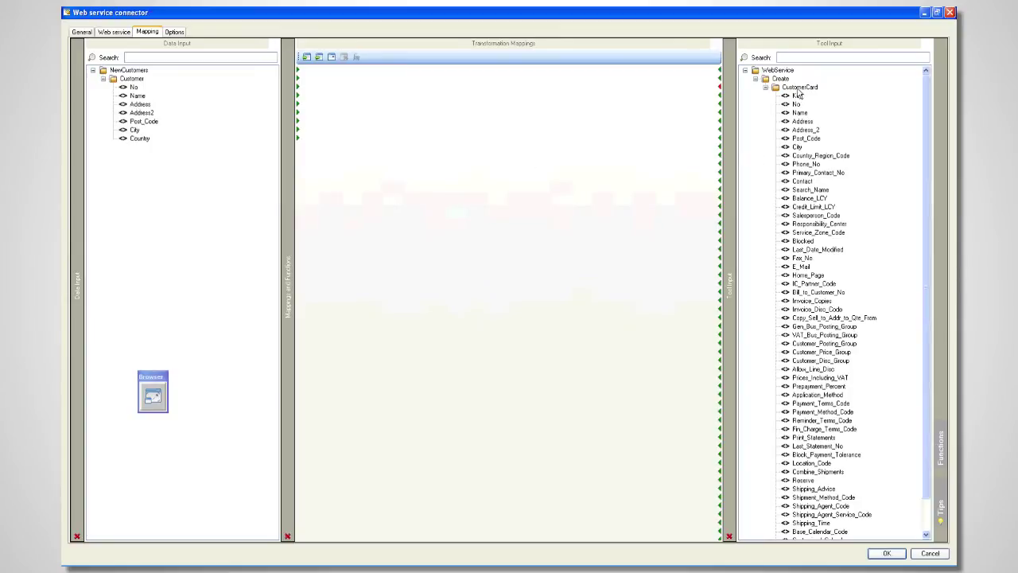
mouse_move(926, 230)
left_mouse_down()
mouse_move(926, 285)
mouse_move(929, 215)
left_mouse_up()
left_click_drag(766, 79, 767, 80)
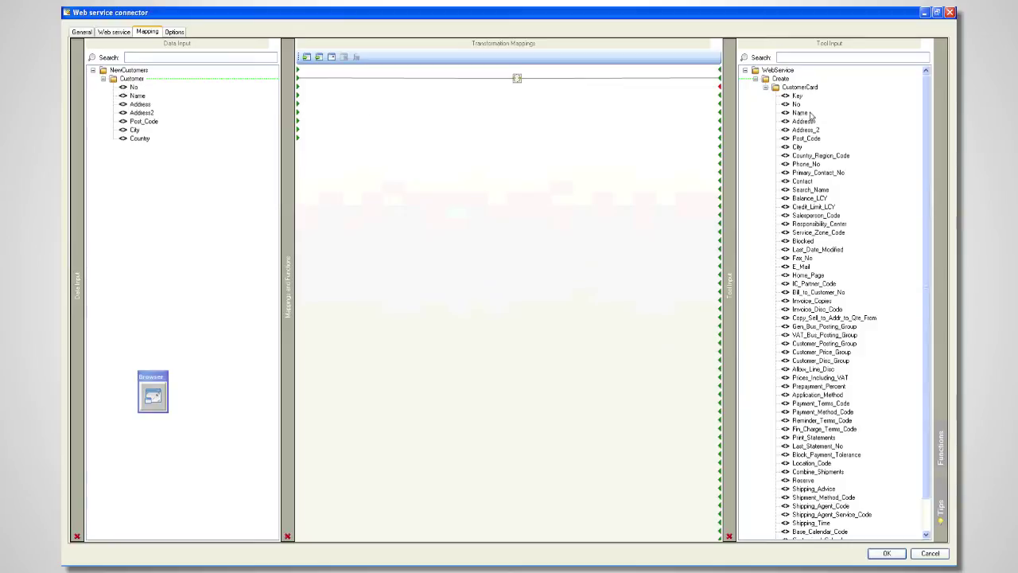
left_click_drag(795, 105, 795, 106)
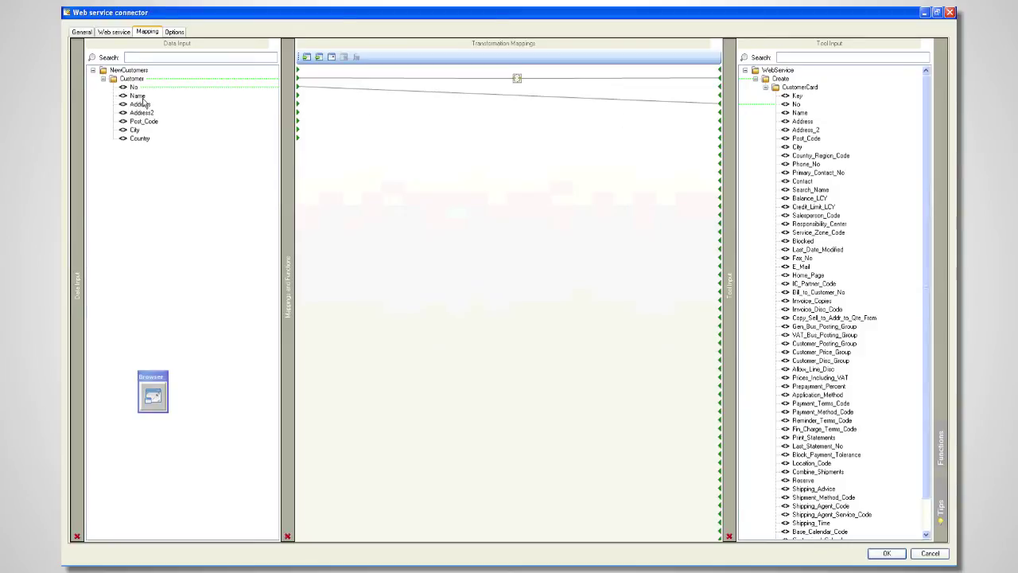
left_click(797, 114)
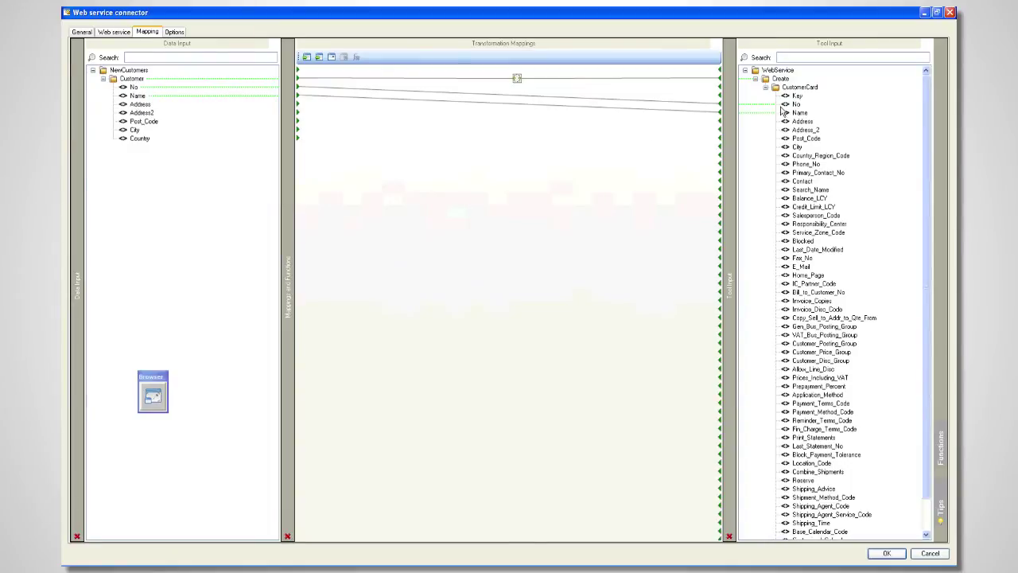
left_click(806, 123)
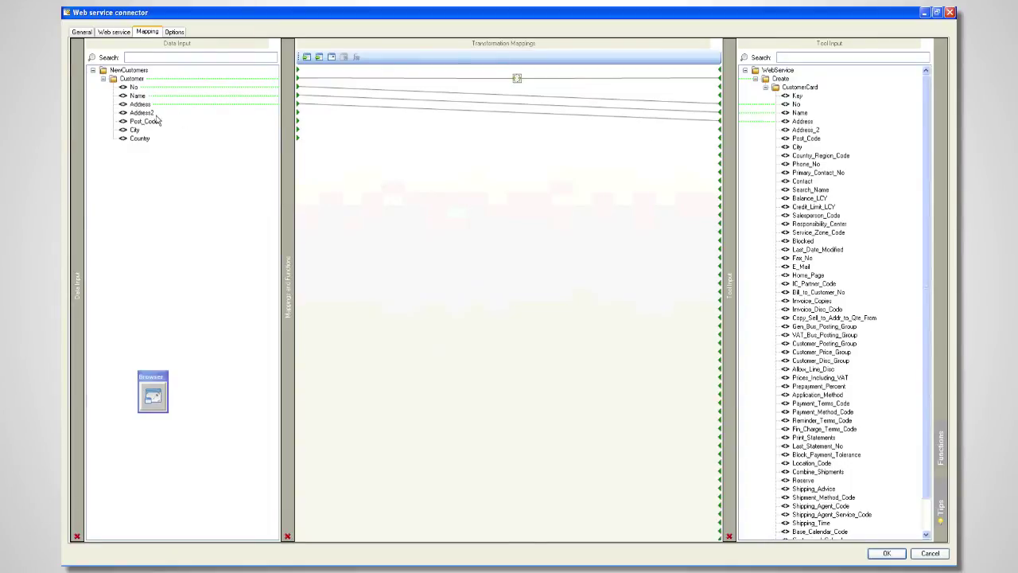
left_click(806, 131)
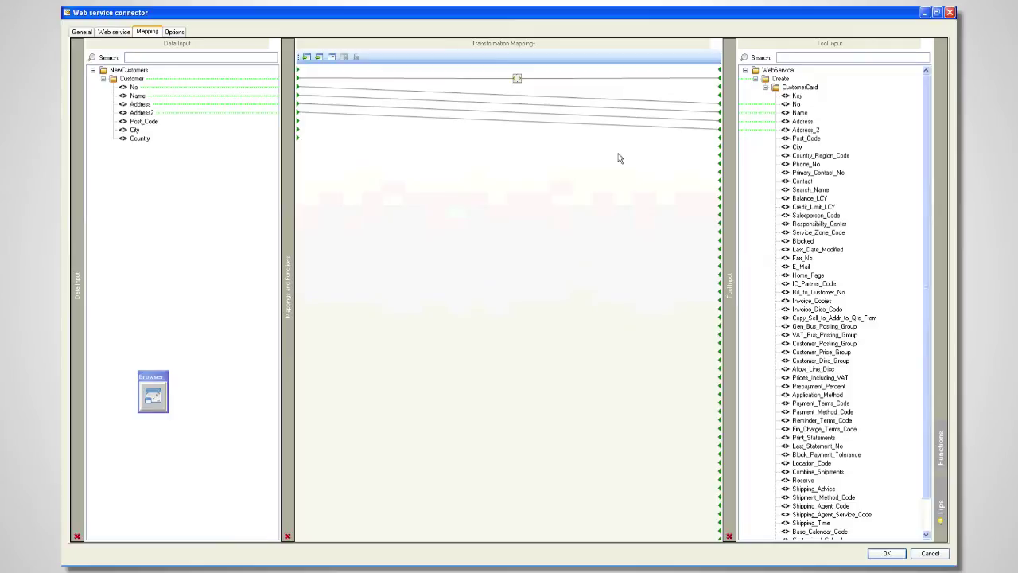
left_click(794, 139)
left_click_drag(142, 139, 798, 148)
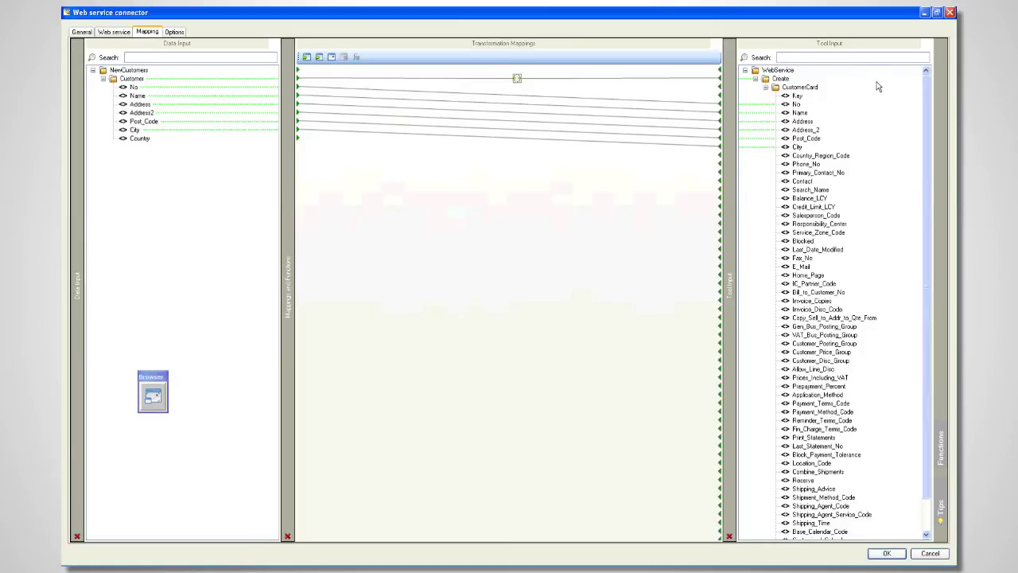
Add an Internal Lookup function to the mapping and link Country through it to Country_Region_Code.
left_click(941, 446)
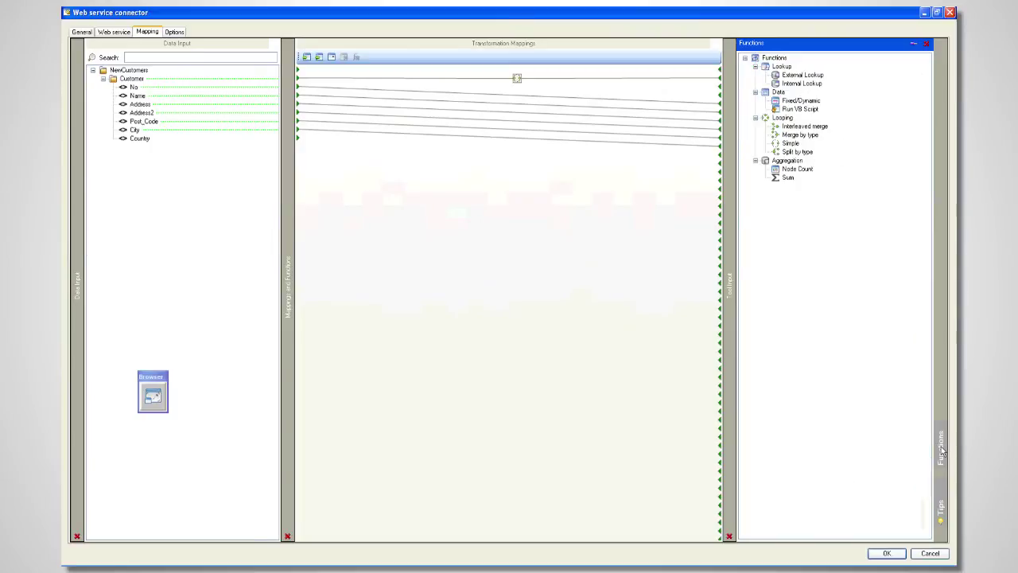
left_click(914, 44)
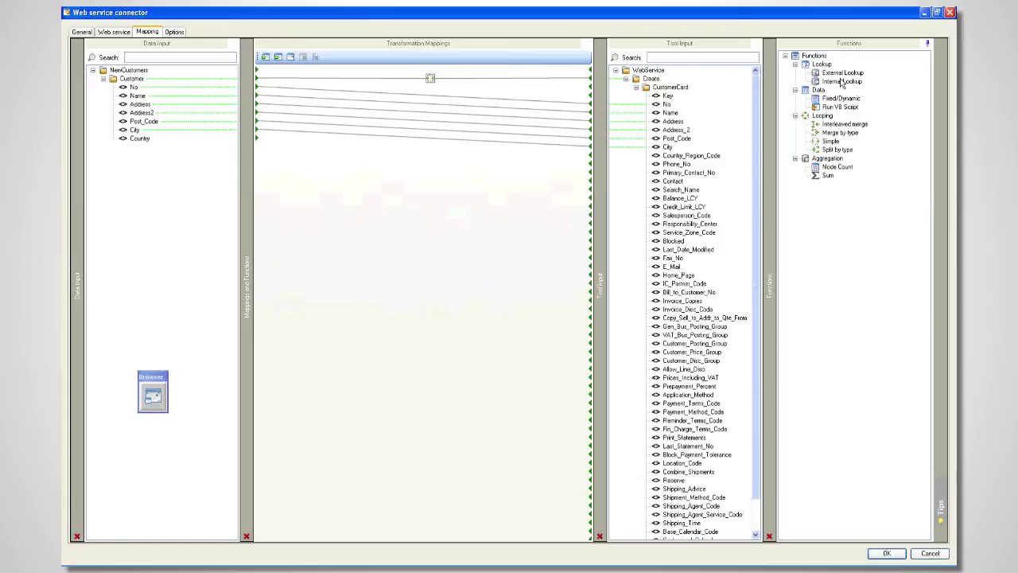
left_click_drag(835, 86, 381, 165)
left_click_drag(142, 139, 390, 166)
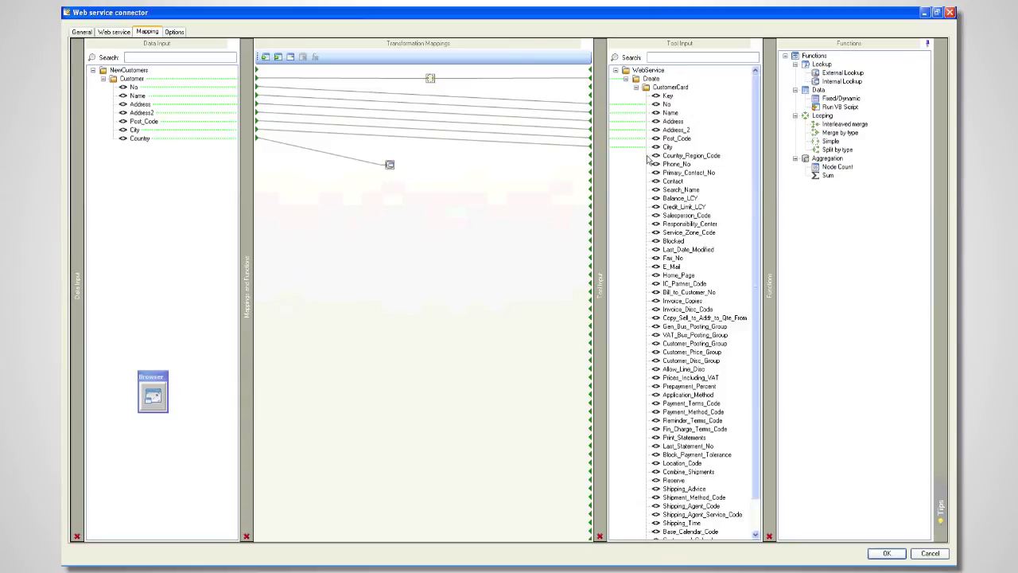
left_click_drag(381, 173, 383, 173)
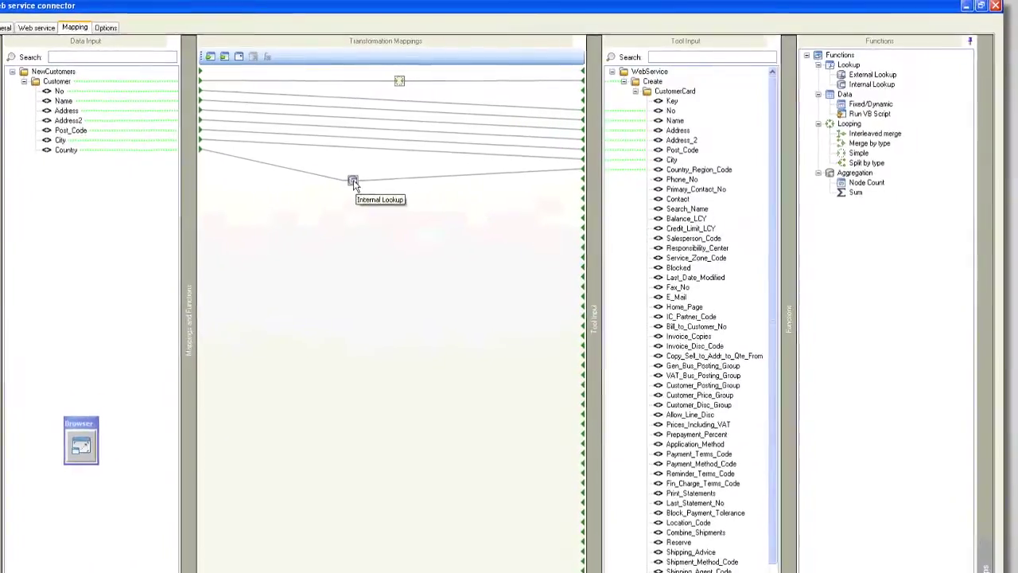
Fill the Internal Lookup table so that USA outputs US and UK outputs GB, and save the function.
double_click(353, 181)
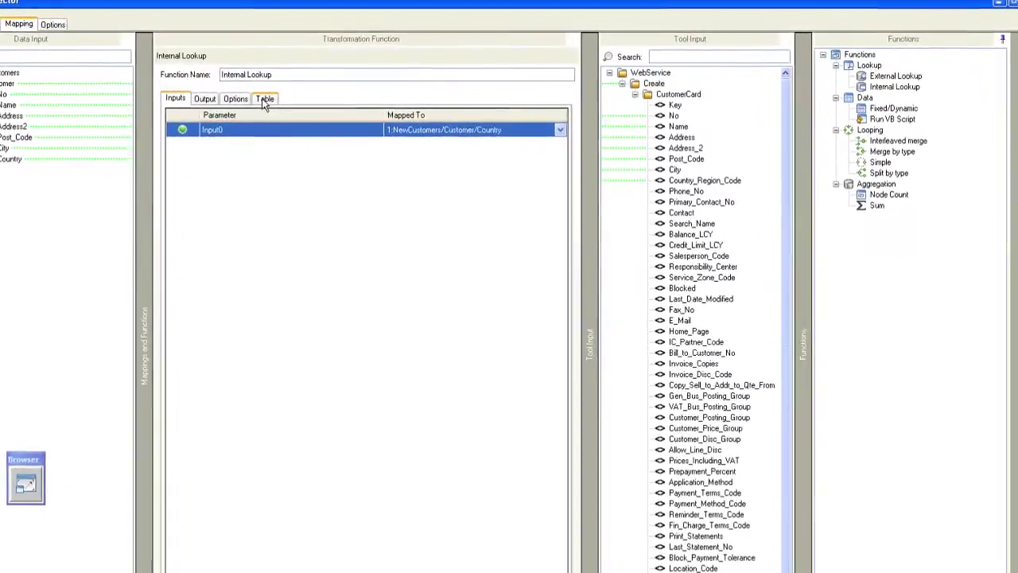
left_click(265, 100)
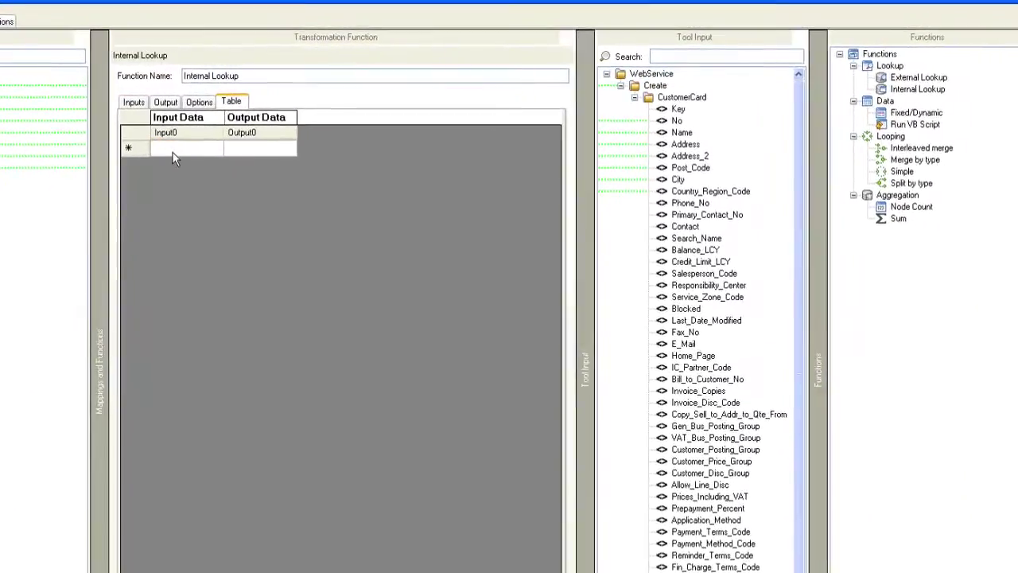
left_click(133, 157)
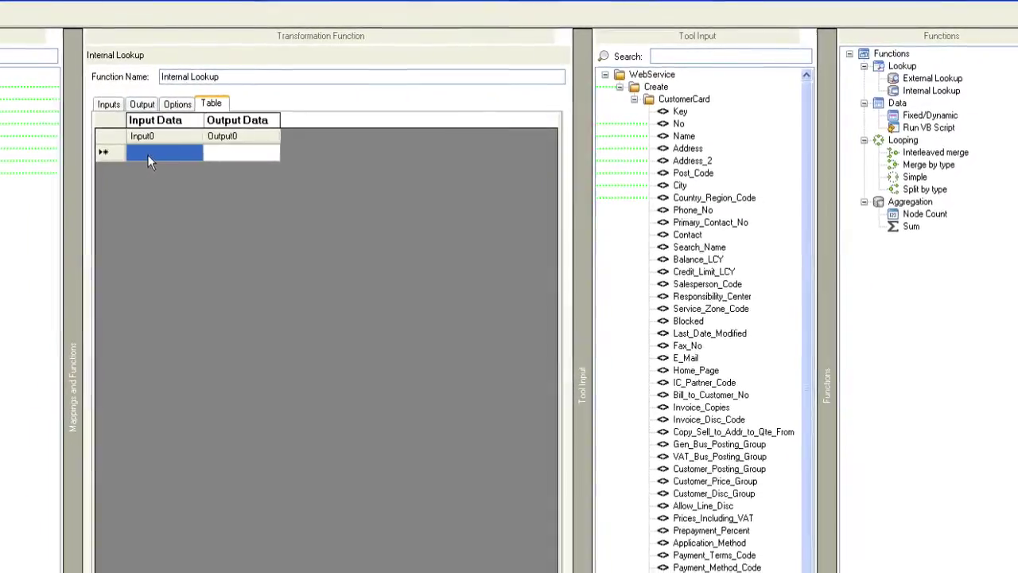
type("USA")
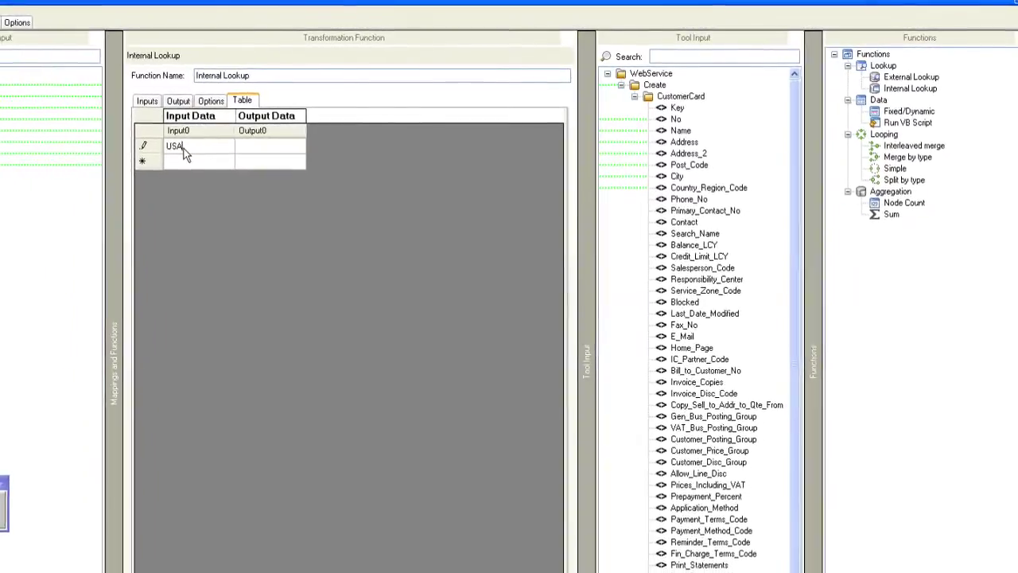
key("Tab")
type("US")
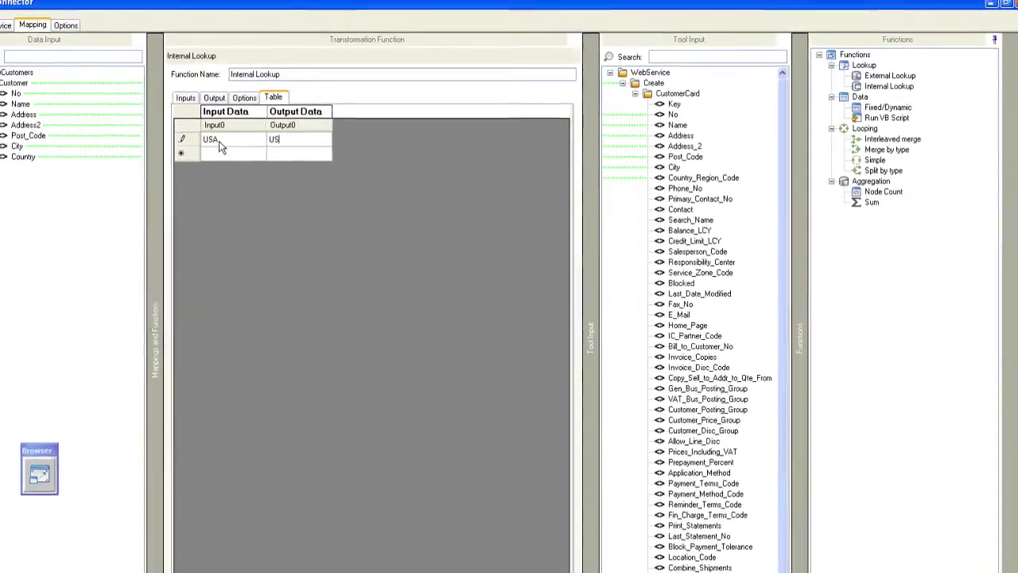
left_click(223, 153)
left_click(227, 153)
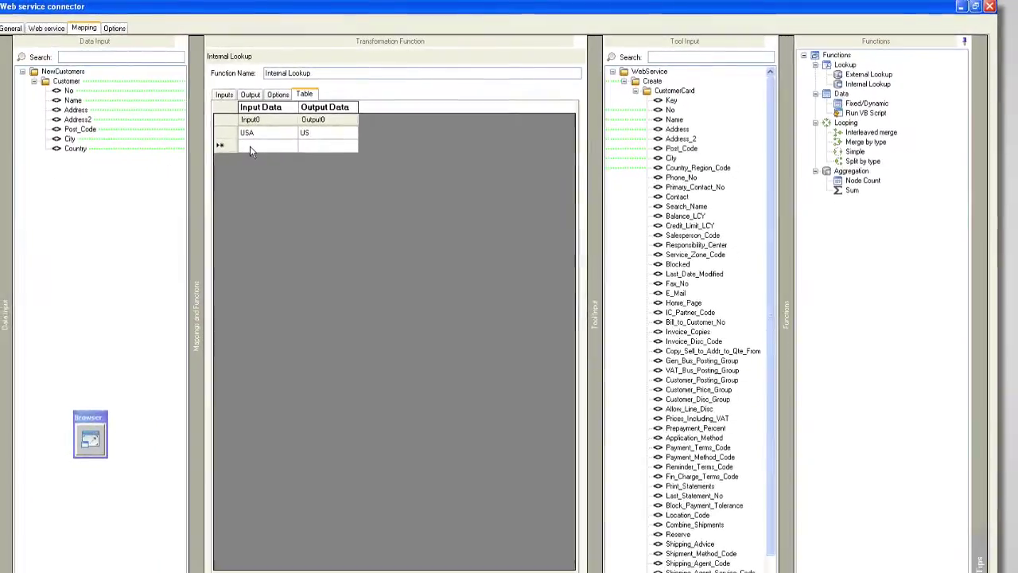
type("UK")
key("Tab")
type("GB")
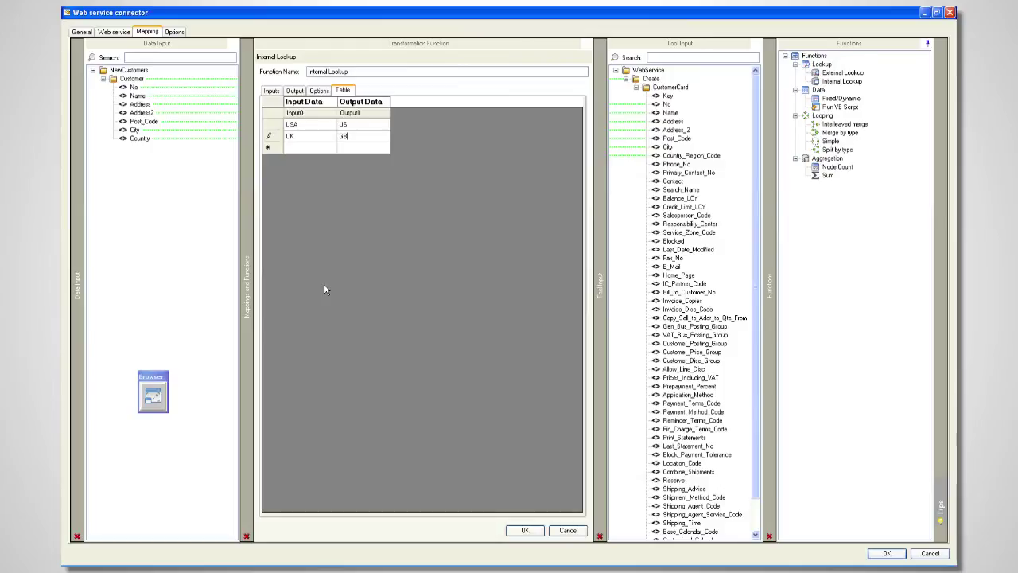
left_click(526, 532)
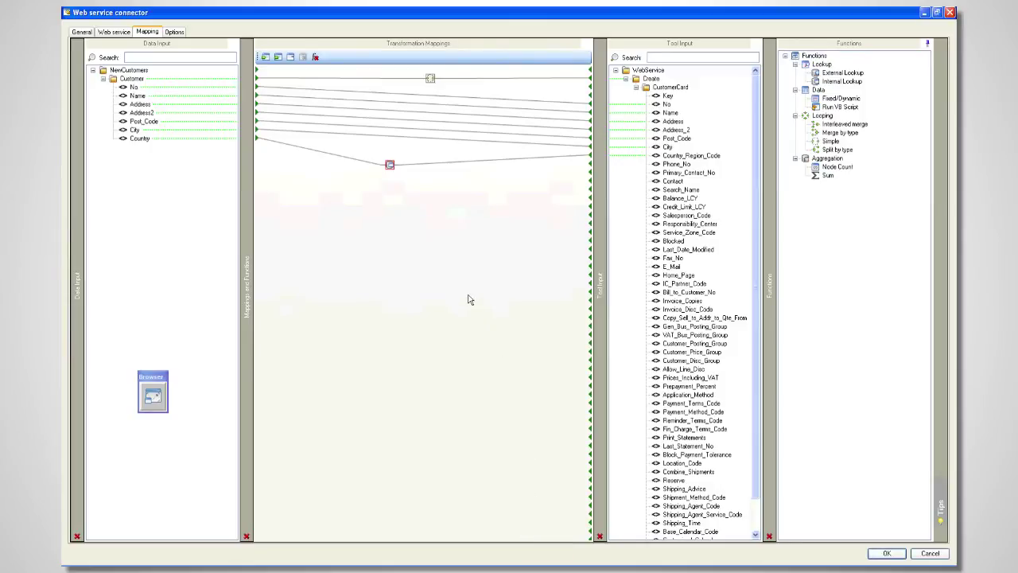
Save the connector and link Read XML Document from disk to Web Service Connector, and the connector to Save As File.
left_click(888, 554)
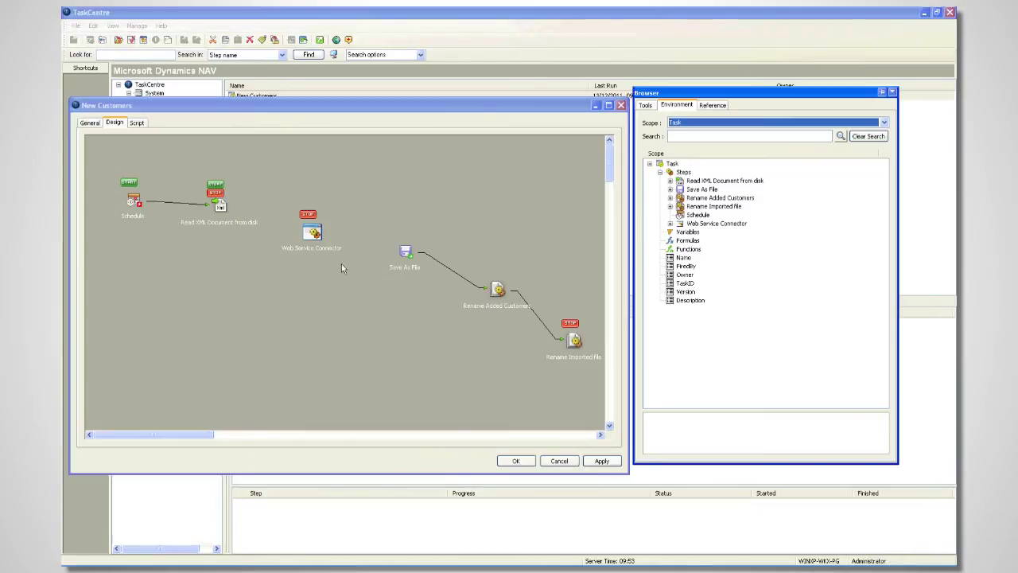
left_click_drag(214, 208, 396, 254)
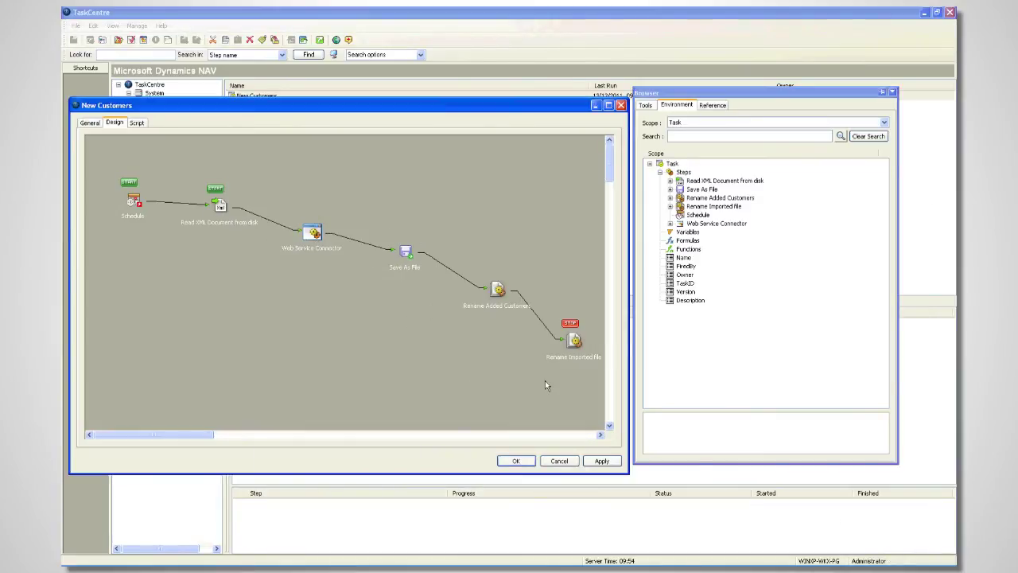
Save the New Customers task and queue it to run immediately.
left_click(518, 461)
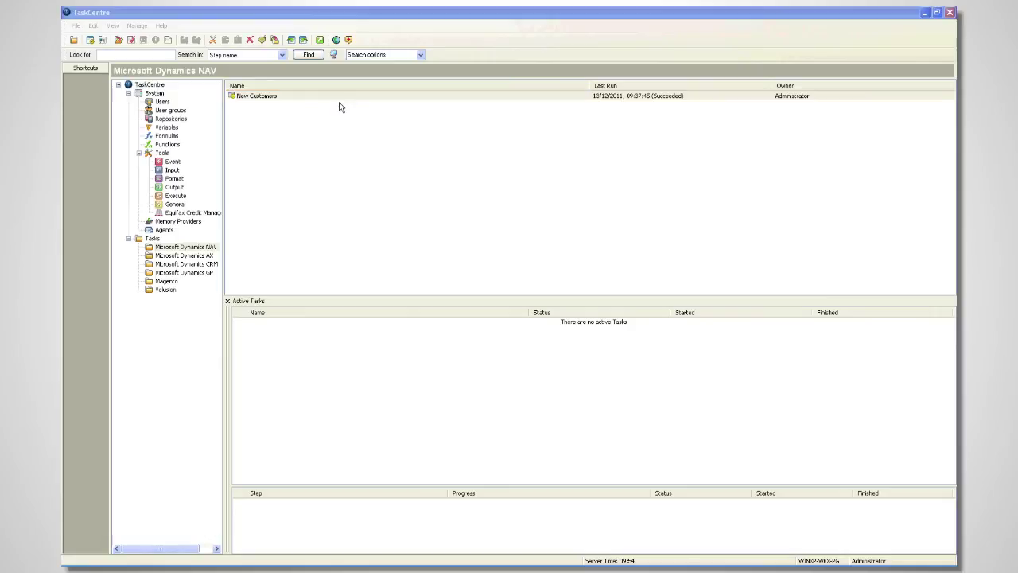
right_click(265, 100)
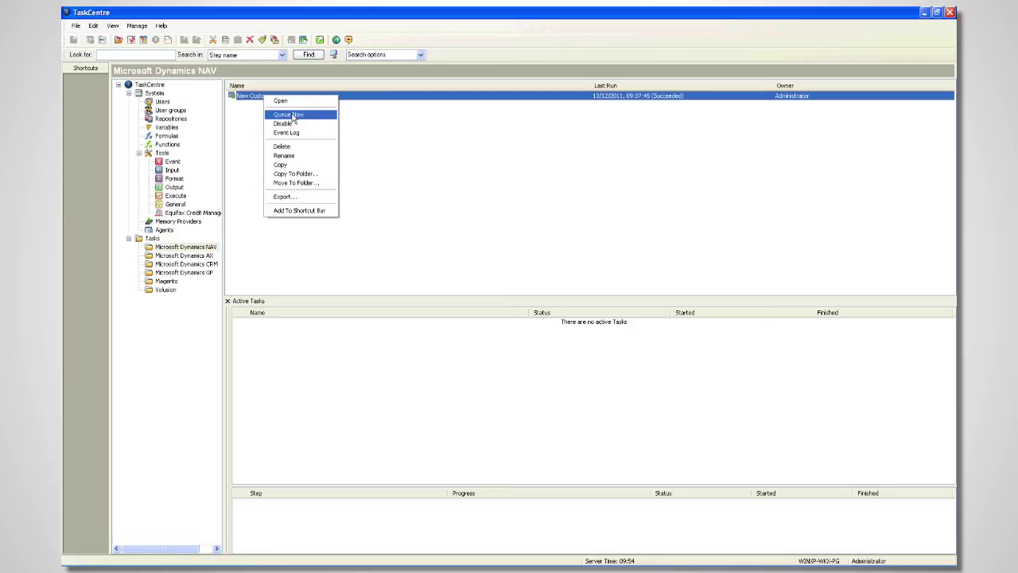
left_click(289, 115)
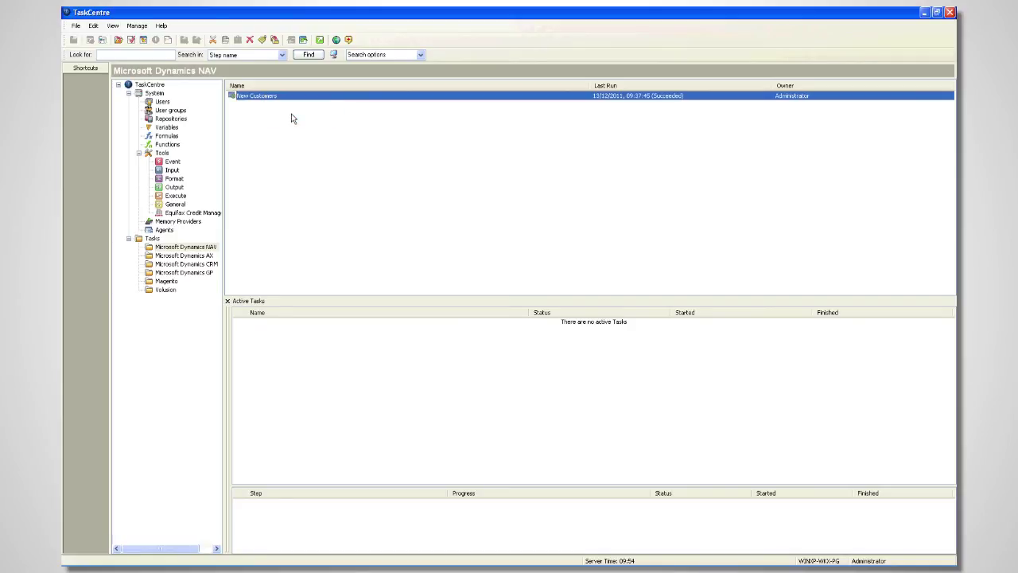
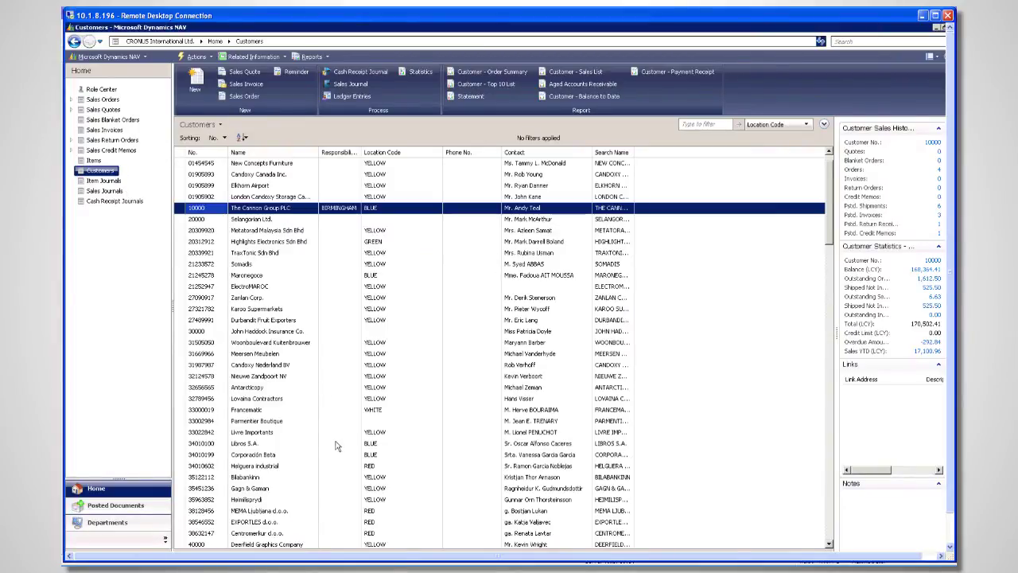
Switch to Microsoft Dynamics NAV, refresh the Customers list, and review the customer card of Acme Industries Inc.
left_click(195, 56)
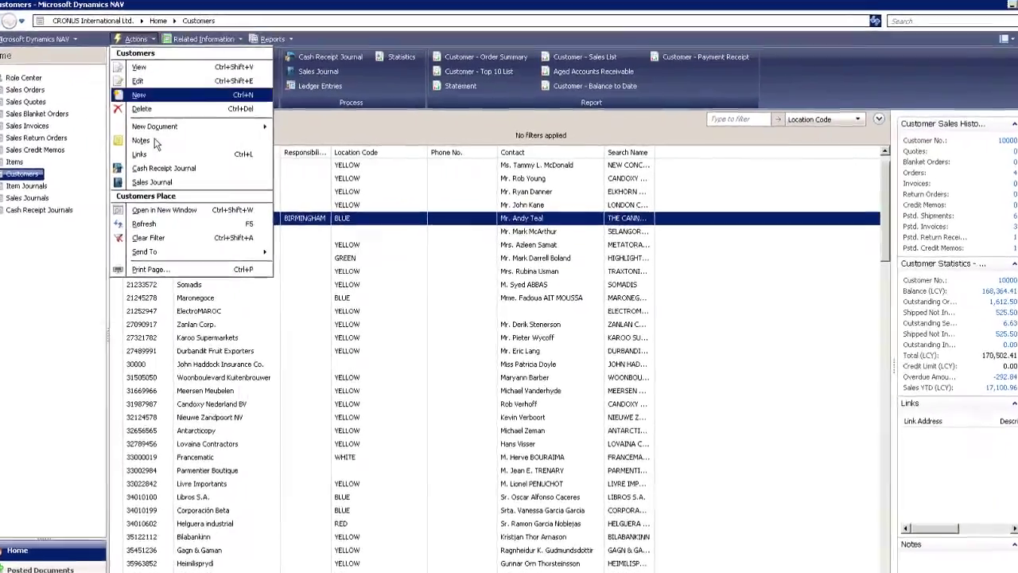
left_click(123, 229)
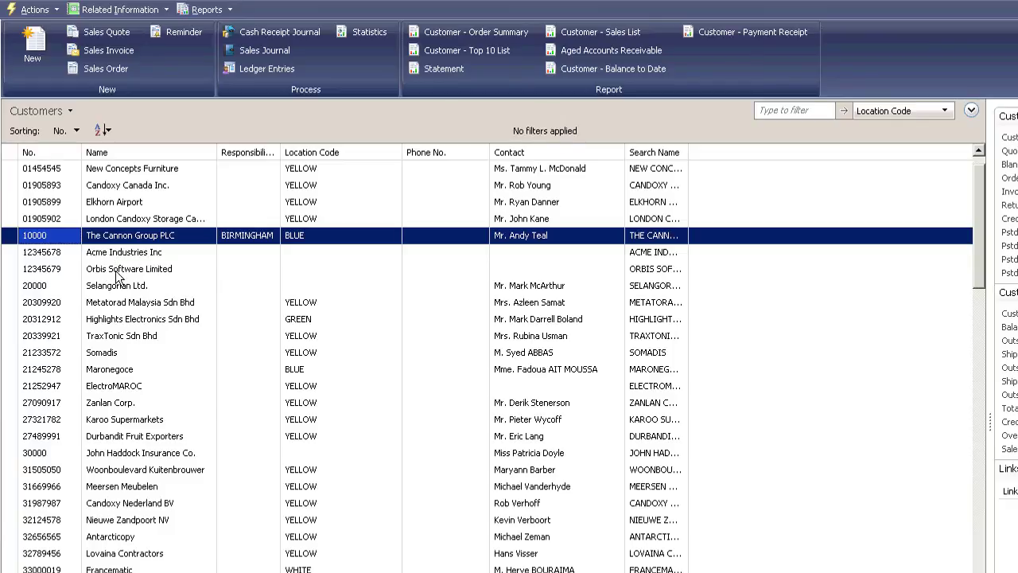
left_click(68, 249)
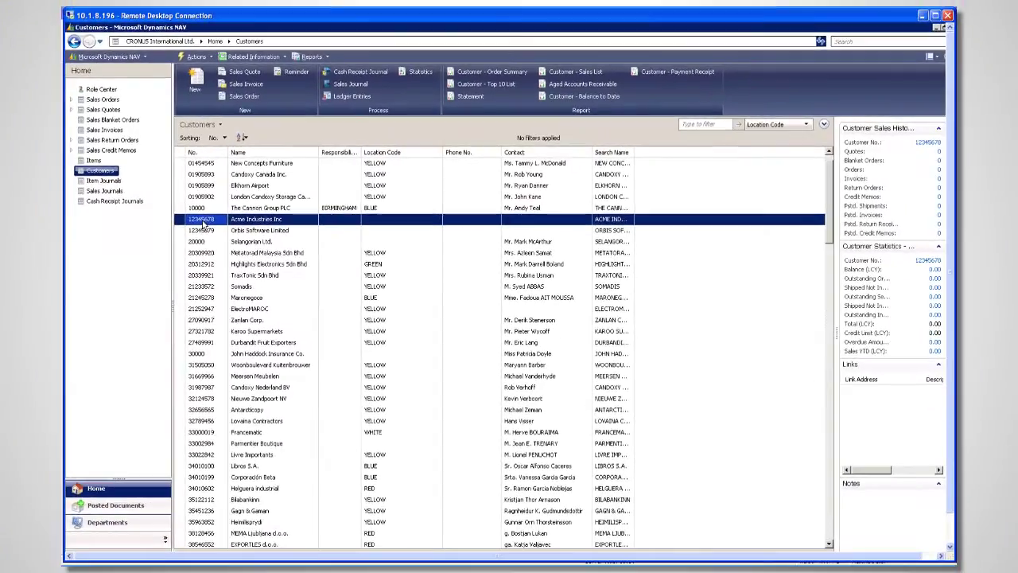
double_click(203, 223)
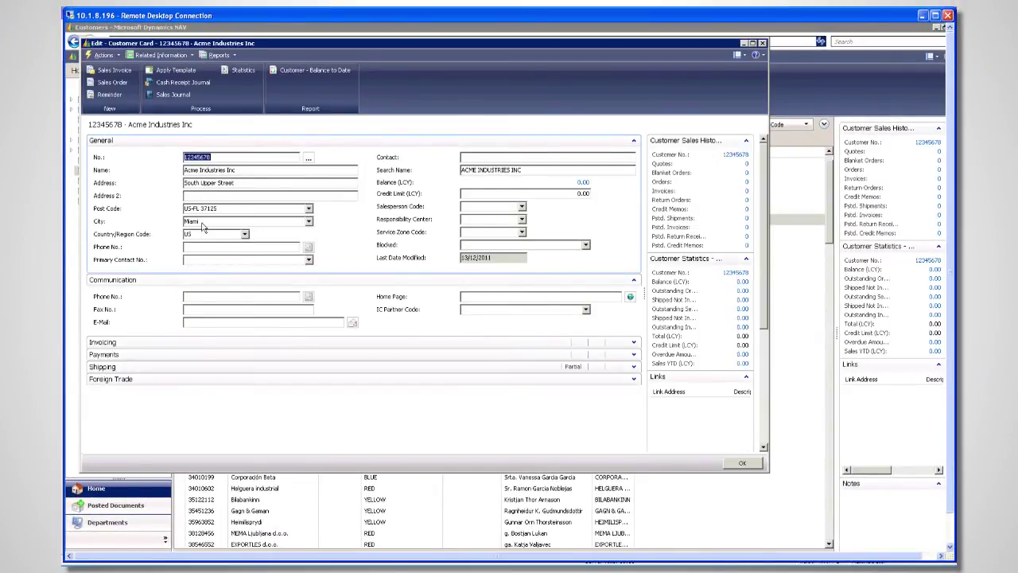
key("Escape")
Review the customer card of Orbis Software Limited and close it.
left_click(259, 230)
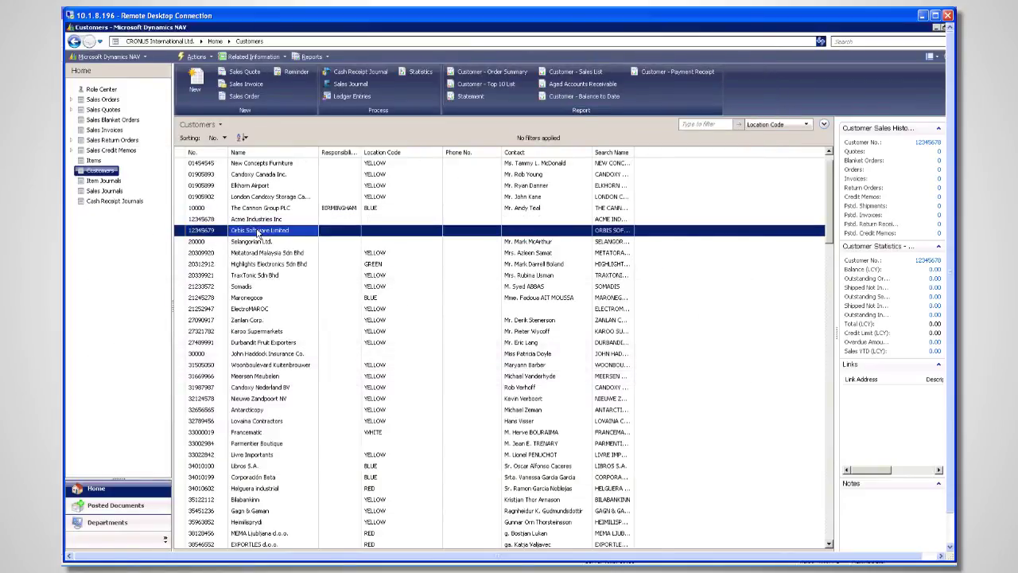
double_click(259, 230)
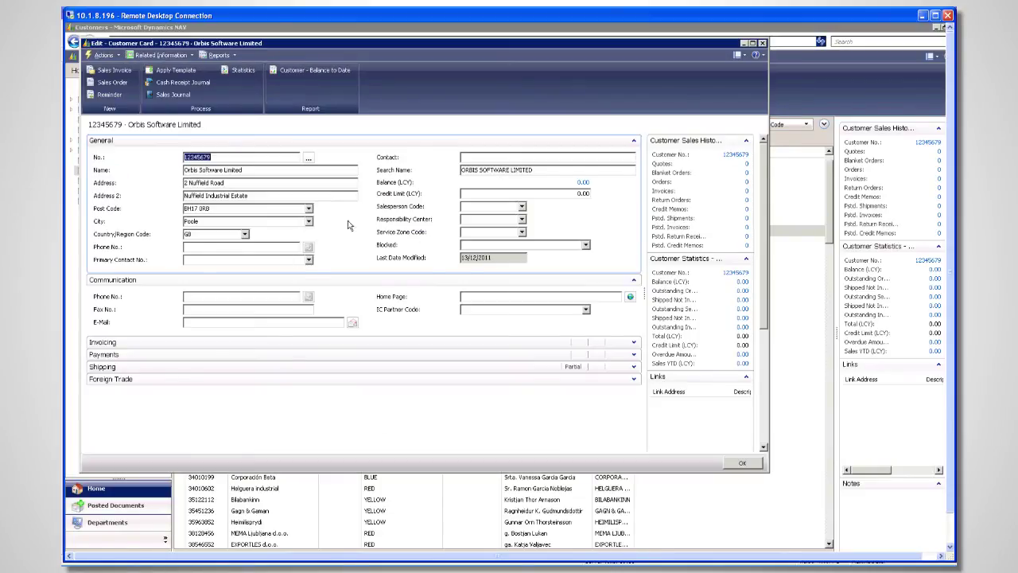
left_click(762, 43)
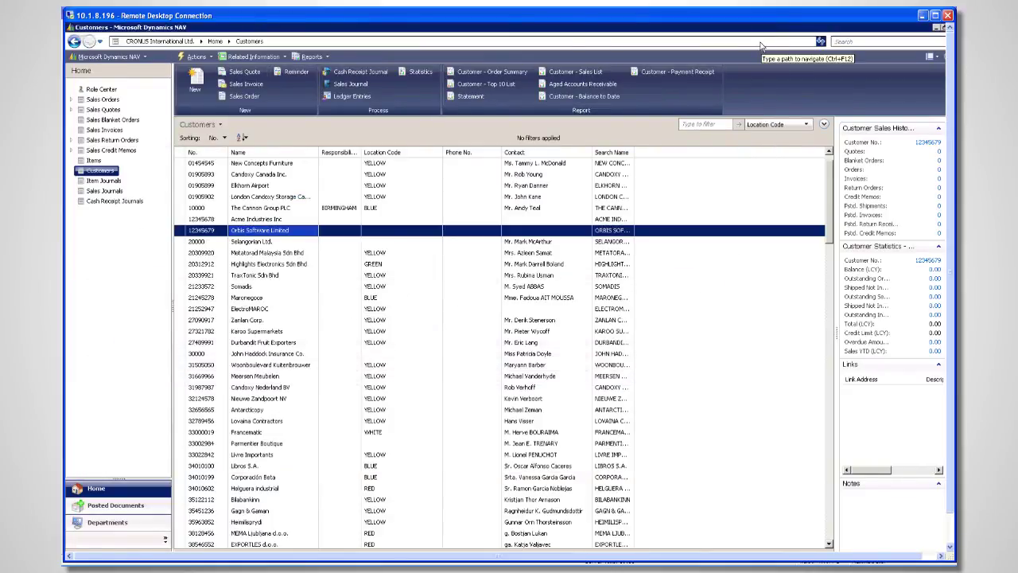
Switch to the NAV folder in Windows Explorer and open Customers added20111213110707.xml to examine the web service response.
key("alt+Tab")
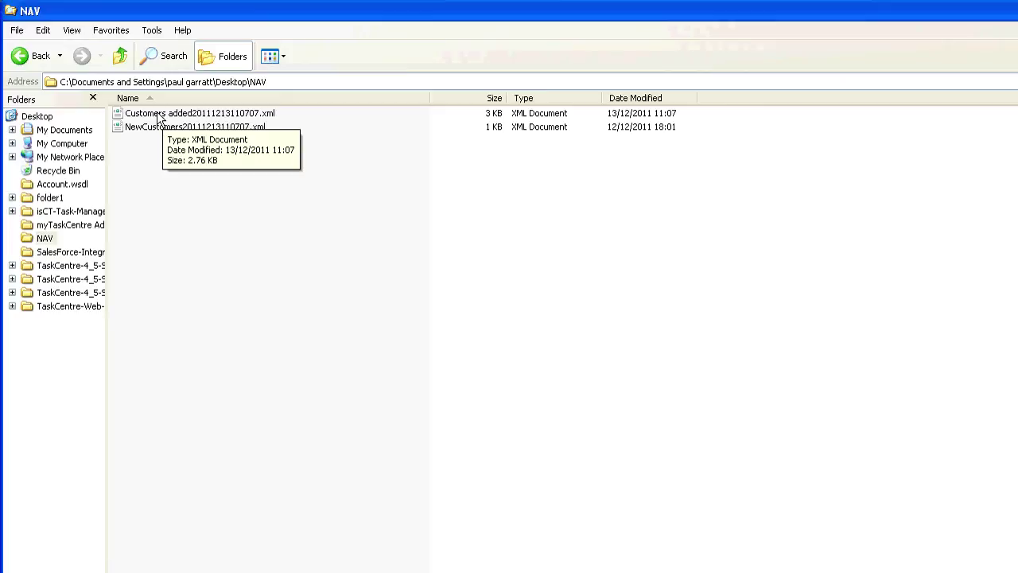
double_click(158, 117)
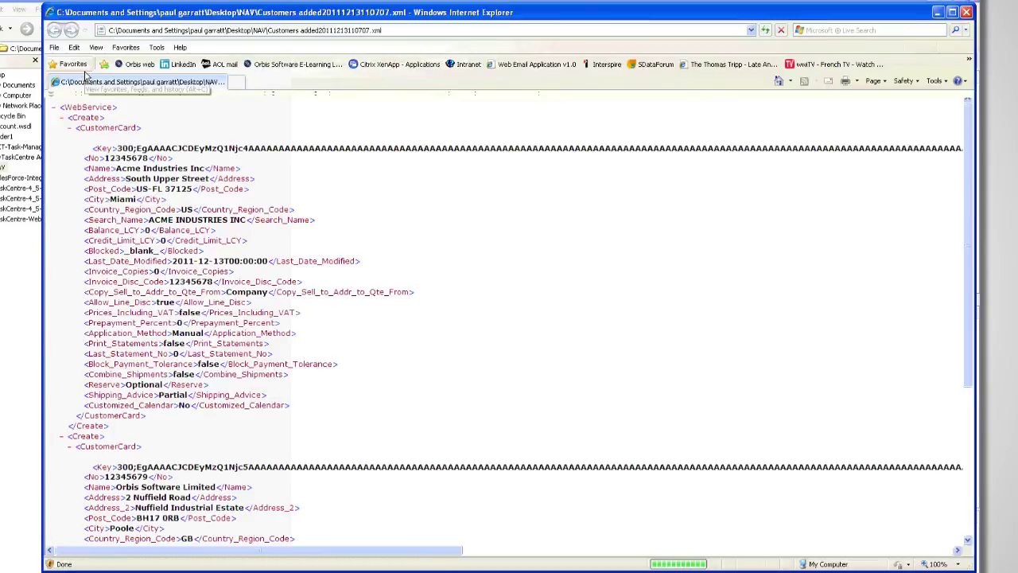